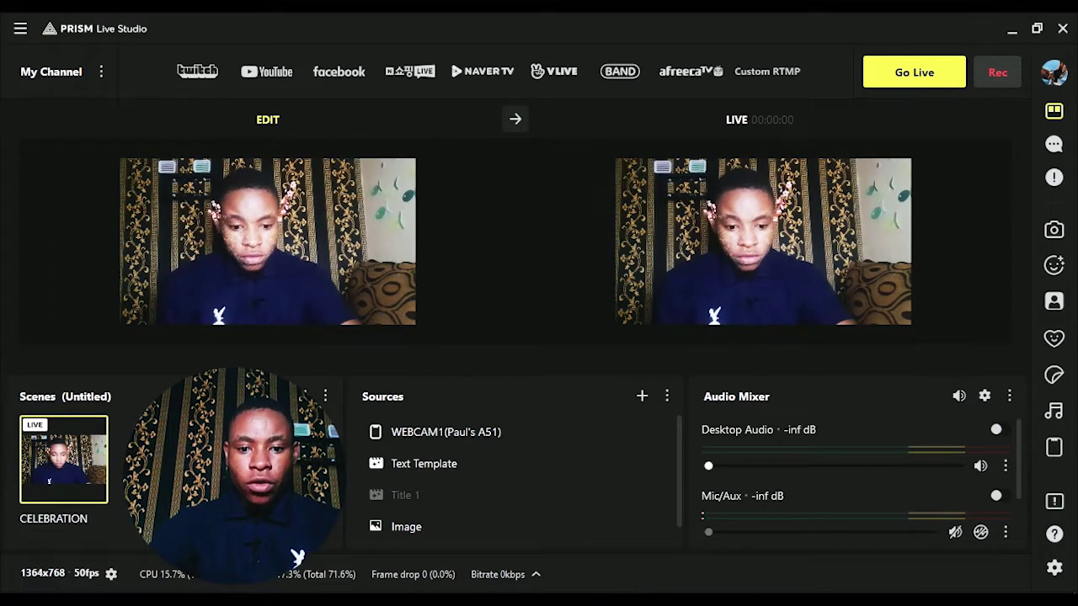
# Step: Open prismlive.com in a new Chrome tab using the address bar suggestion
pyautogui.moveTo(615, 600)
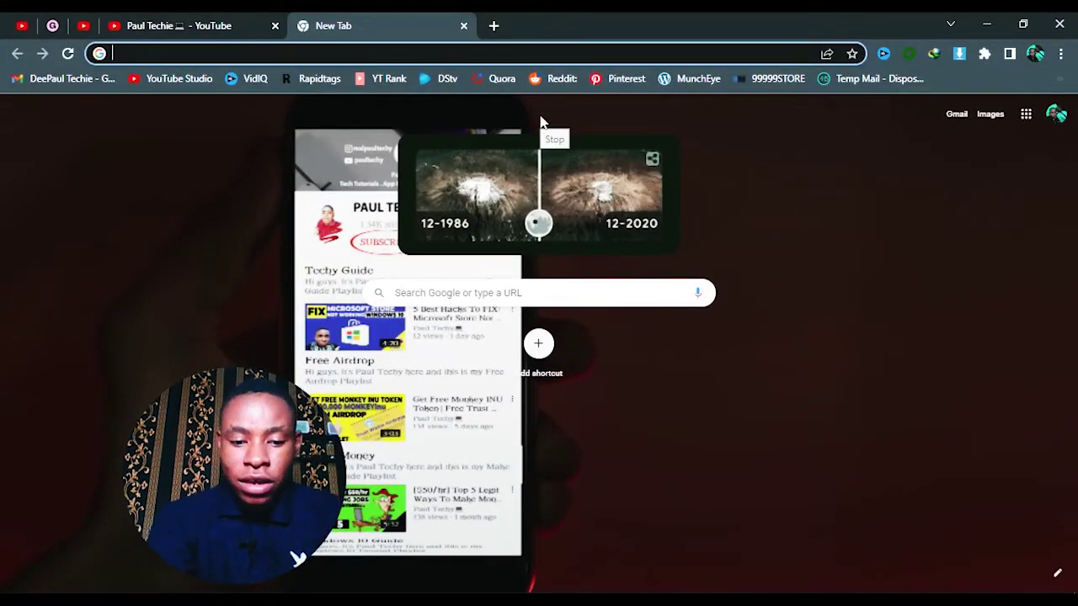
pyautogui.write('pr')
pyautogui.press('Return')
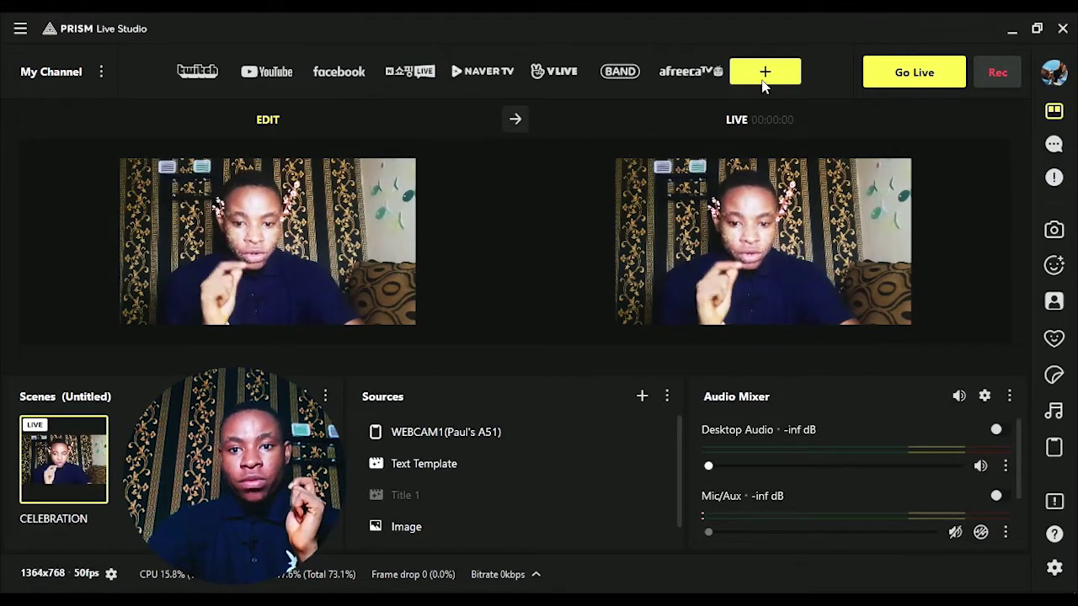
# Step: Start a new custom RTMP channel and choose Facebook as its URL
pyautogui.click(764, 73)
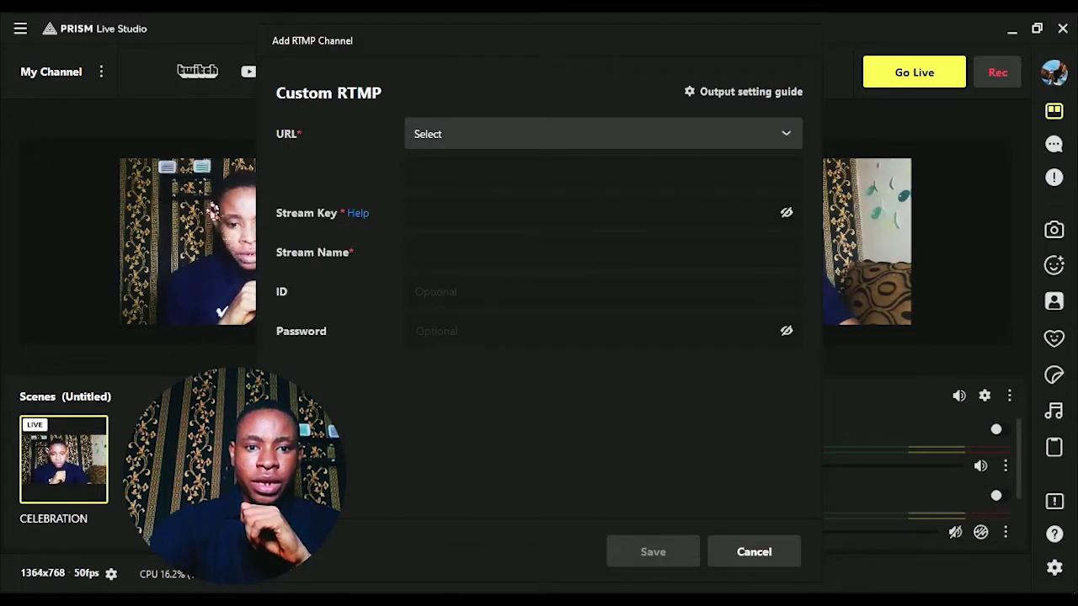
pyautogui.click(465, 135)
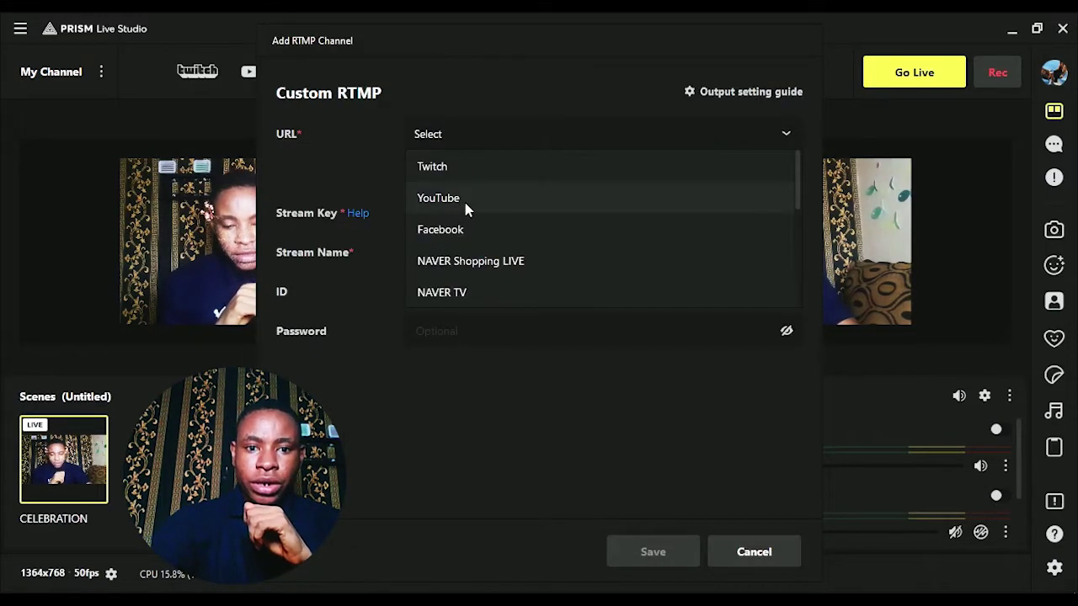
pyautogui.click(448, 232)
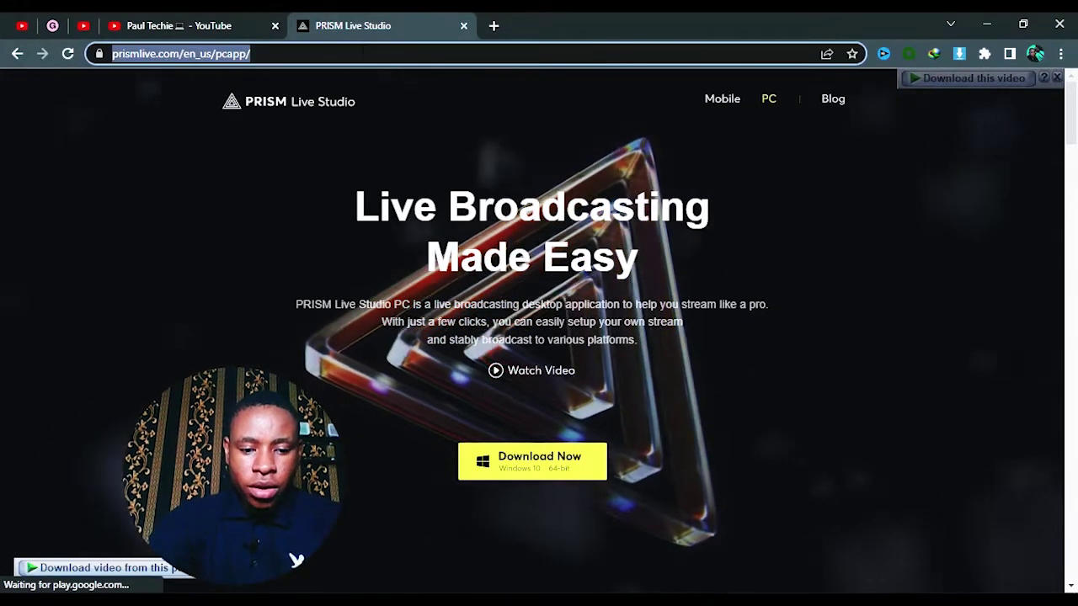
# Step: Load facebook.com and open the Naija Trill Page from the sidebar shortcuts
pyautogui.write('f')
pyautogui.press('Return')
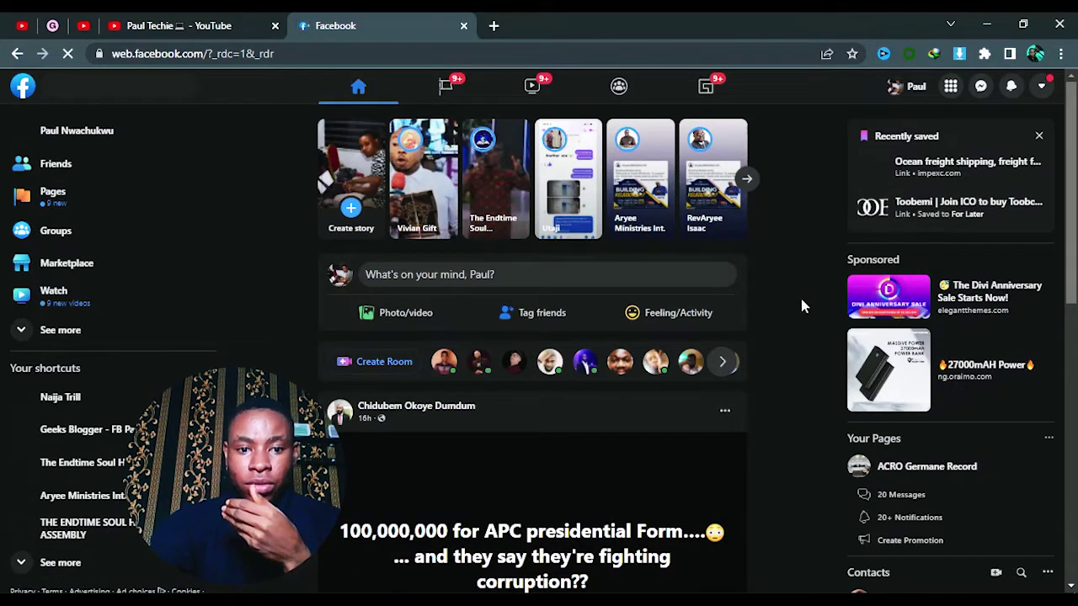
pyautogui.scroll(-1, 801, 300)
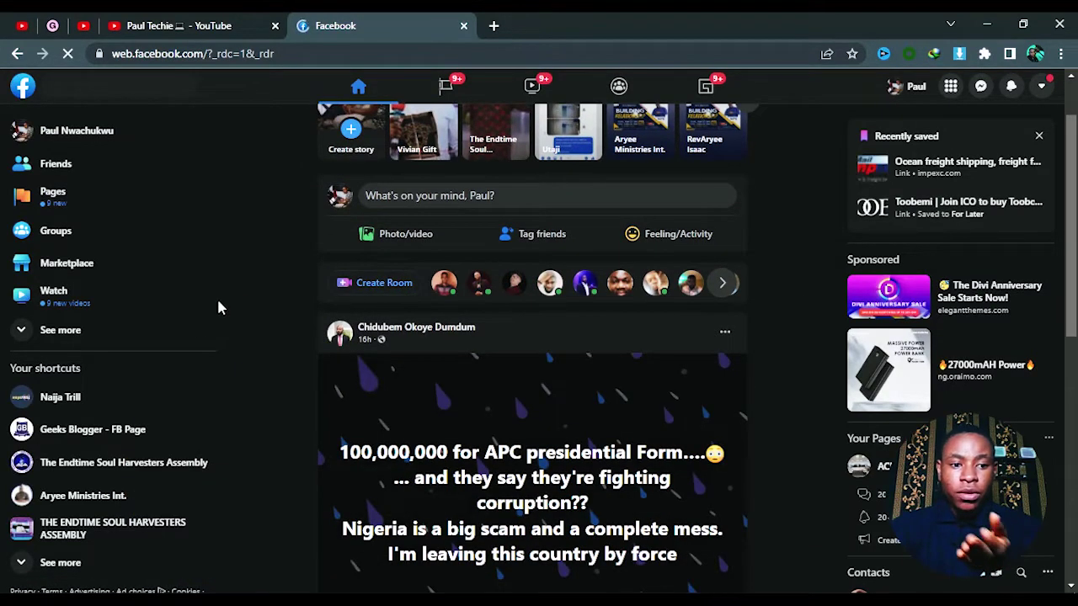
pyautogui.scroll(-1, 139, 390)
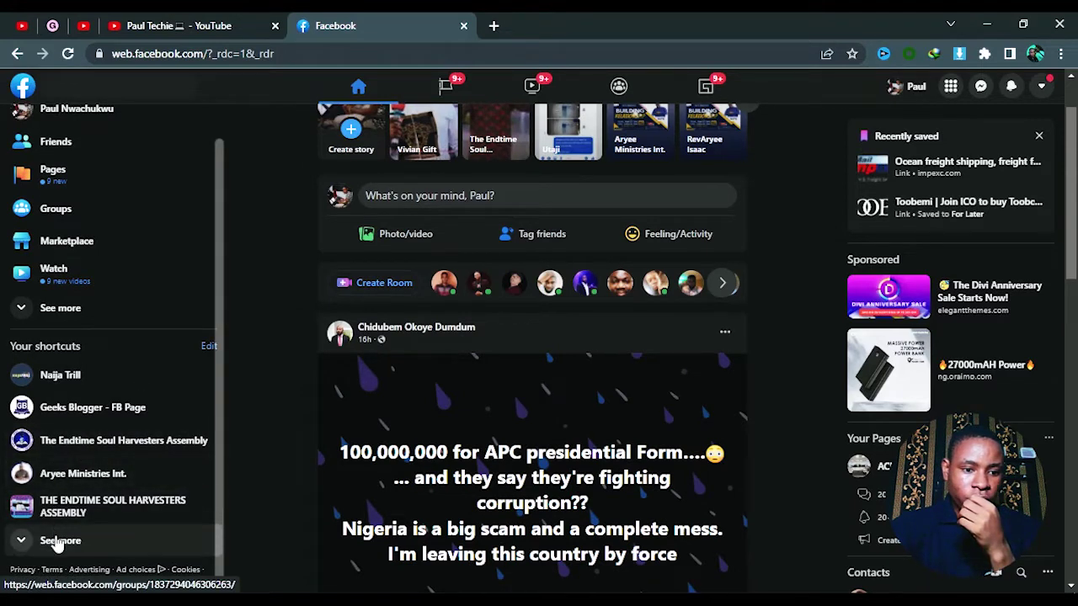
pyautogui.click(76, 391)
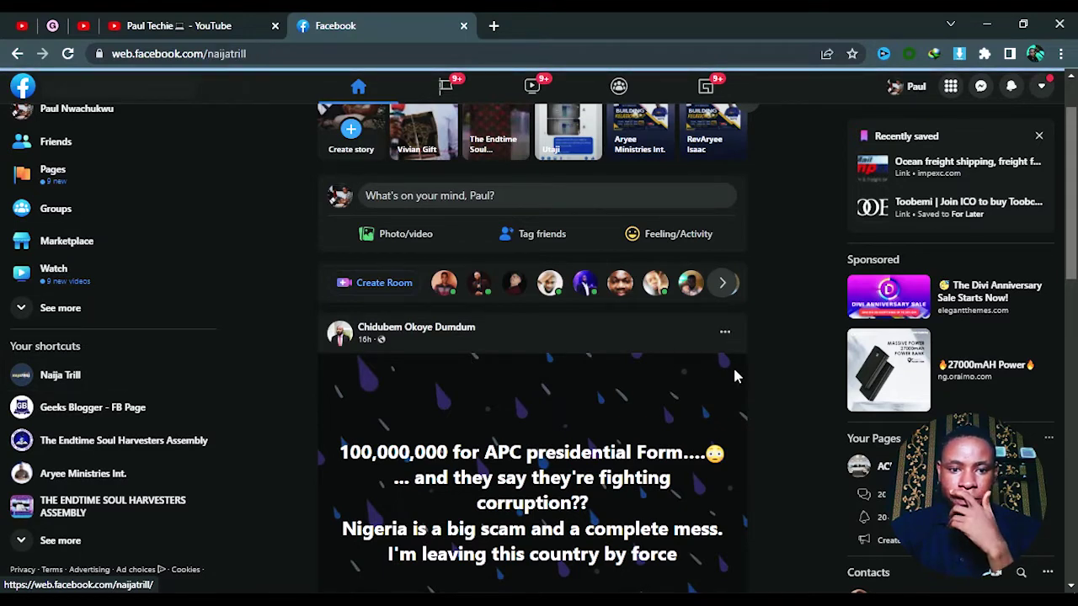
# Step: Choose Live under Create on the Naija Trill Page
pyautogui.scroll(-2, 768, 379)
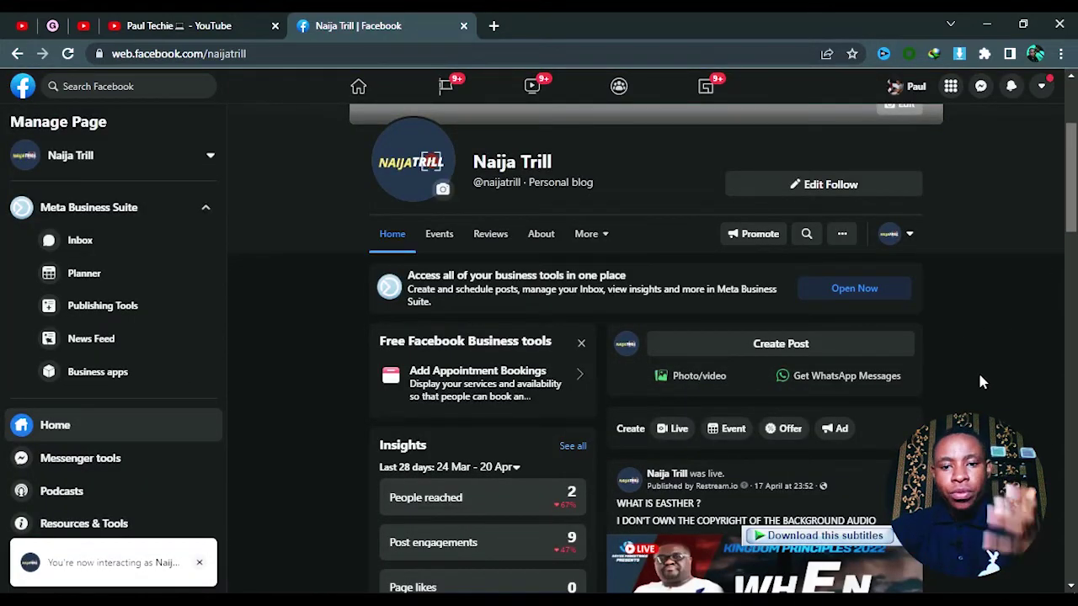
pyautogui.scroll(-1, 981, 378)
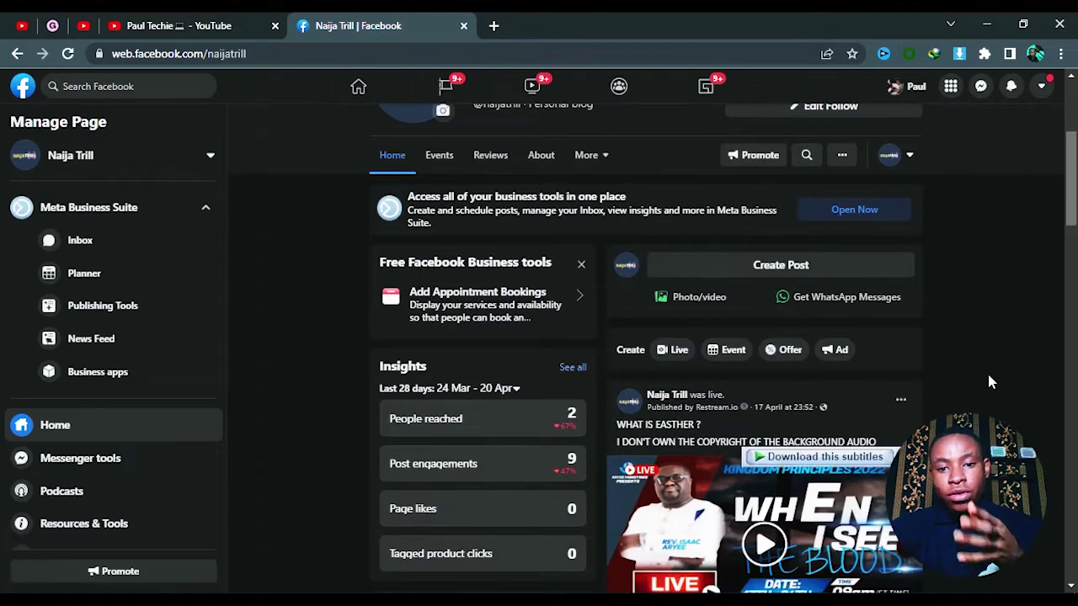
pyautogui.click(674, 358)
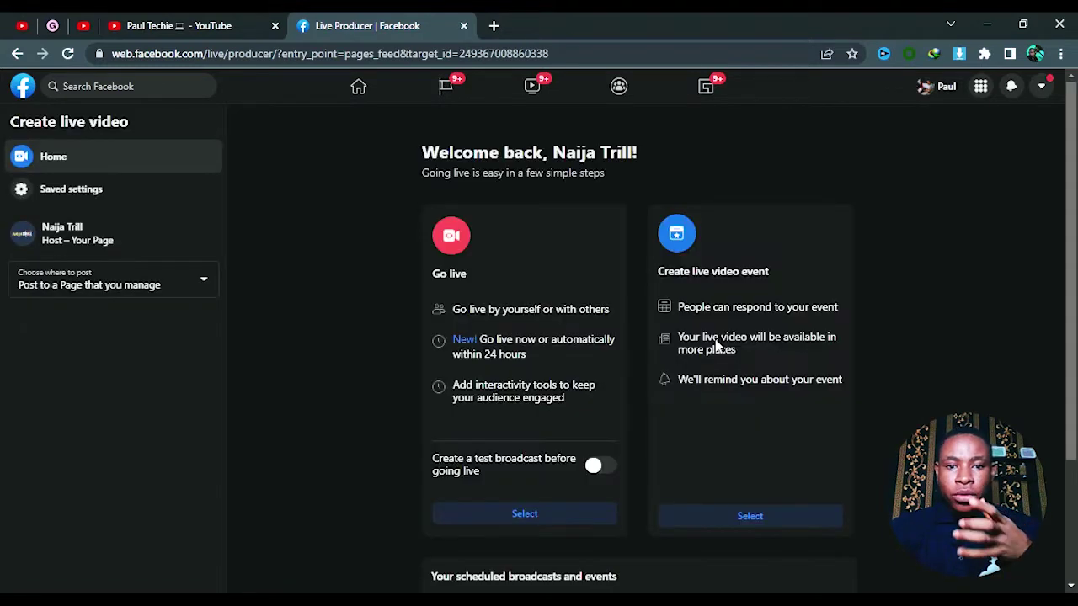
# Step: Select Go live in Live Producer to reach the streaming-software setup with a stream key
pyautogui.scroll(-2, 603, 323)
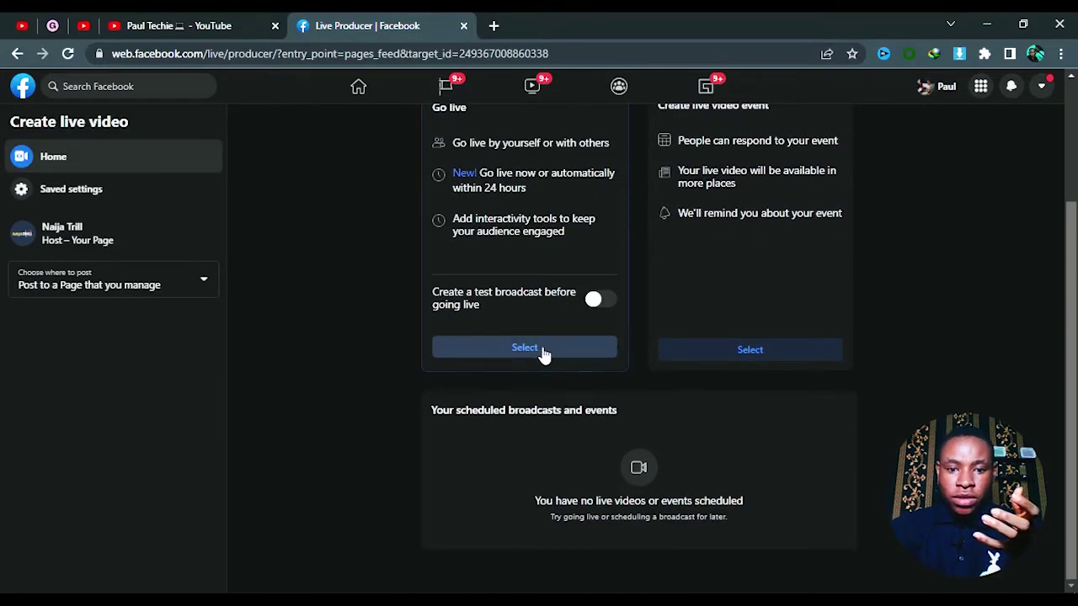
pyautogui.scroll(2, 577, 433)
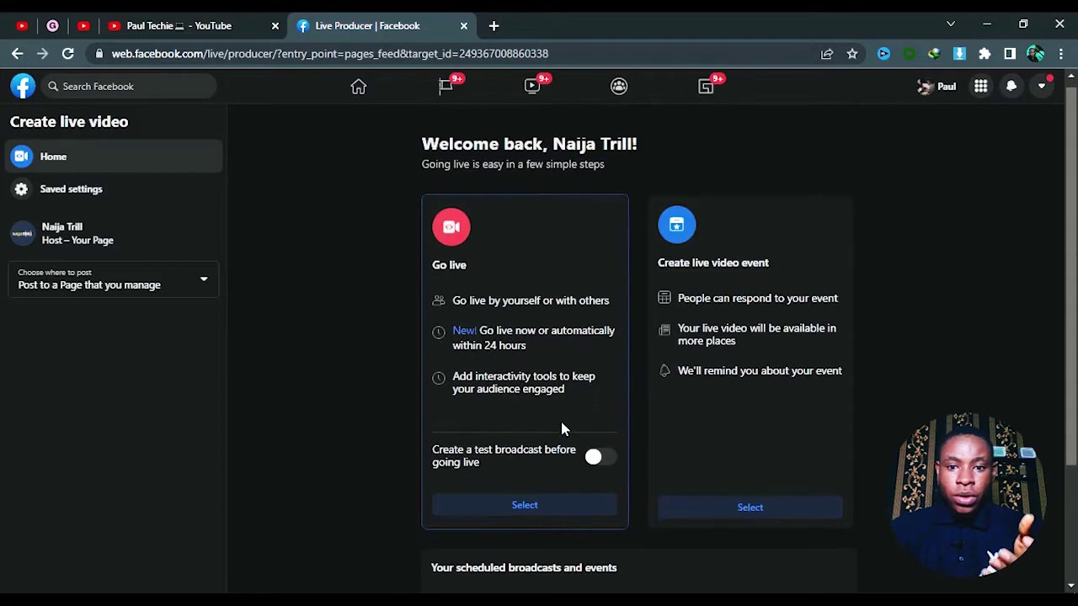
pyautogui.scroll(-1, 565, 423)
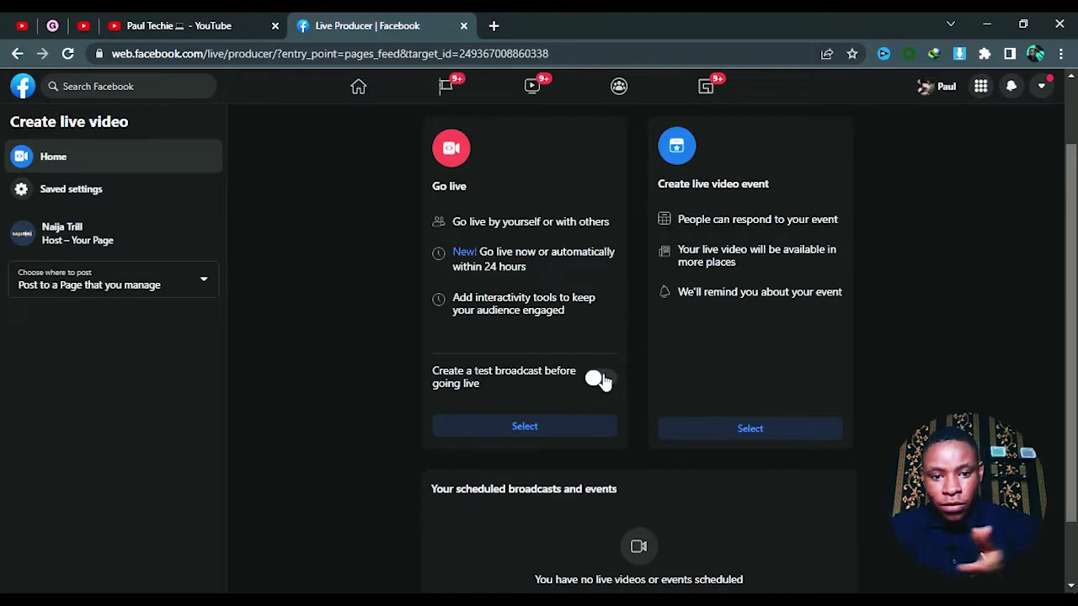
pyautogui.click(534, 433)
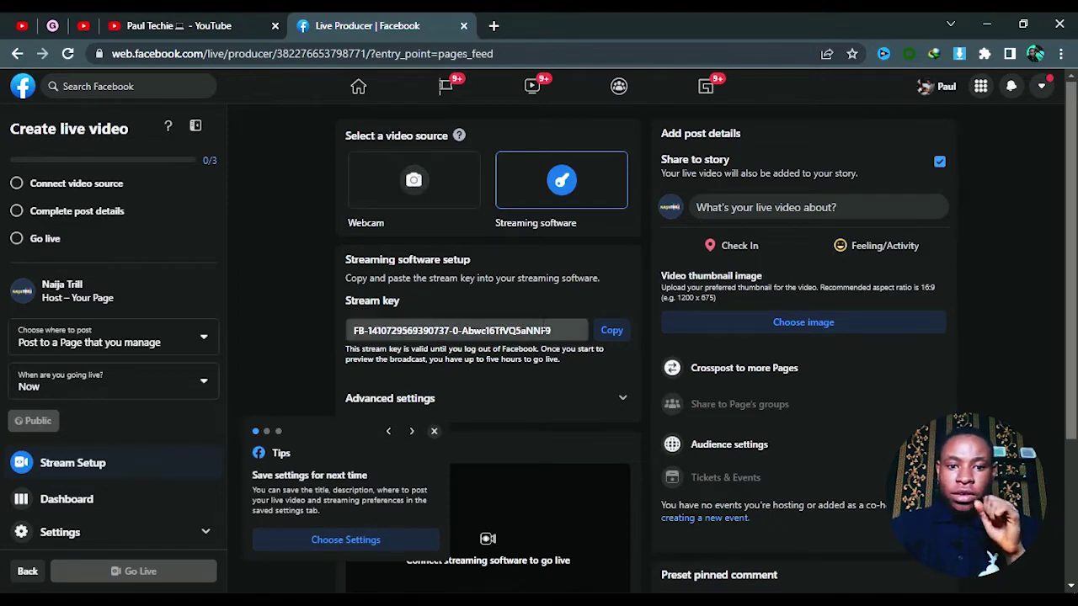
# Step: Copy the Page's stream key, then view the Stream settings page
pyautogui.click(612, 333)
pyautogui.scroll(-2, 231, 286)
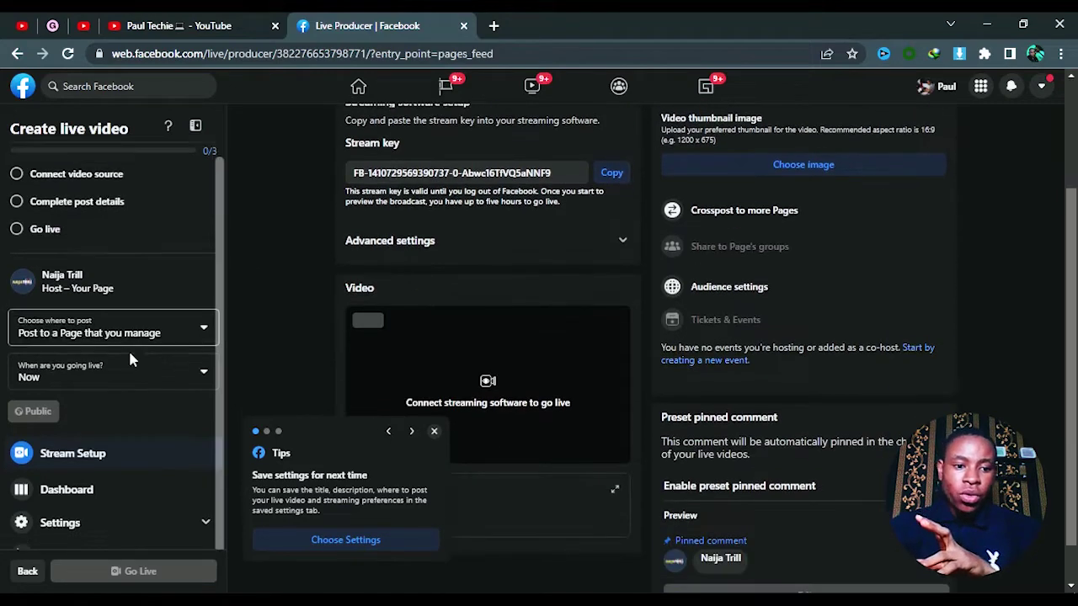
pyautogui.scroll(-2, 128, 349)
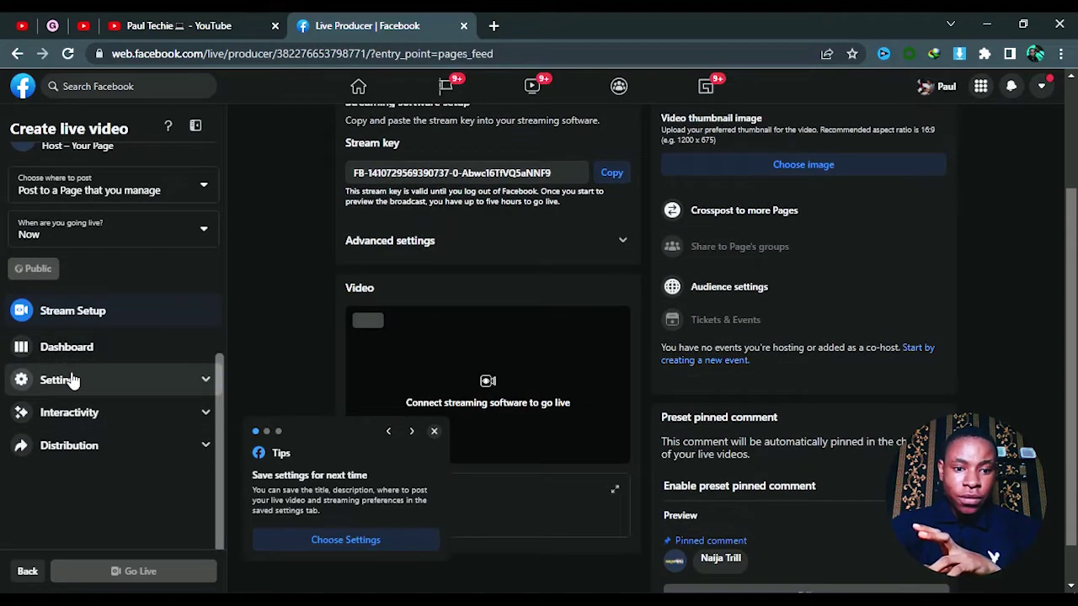
pyautogui.click(73, 381)
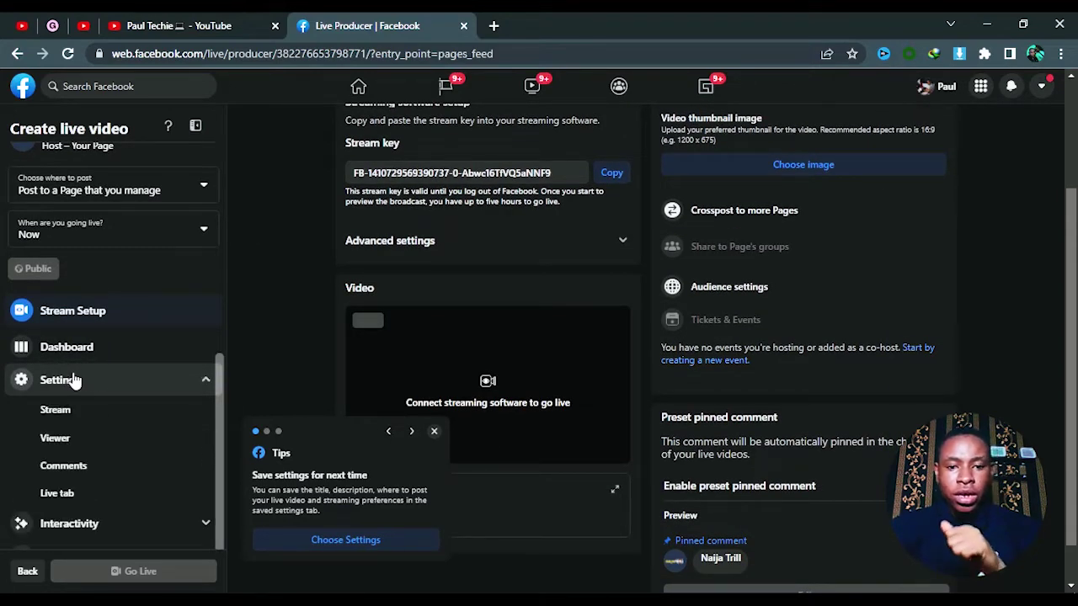
pyautogui.click(76, 411)
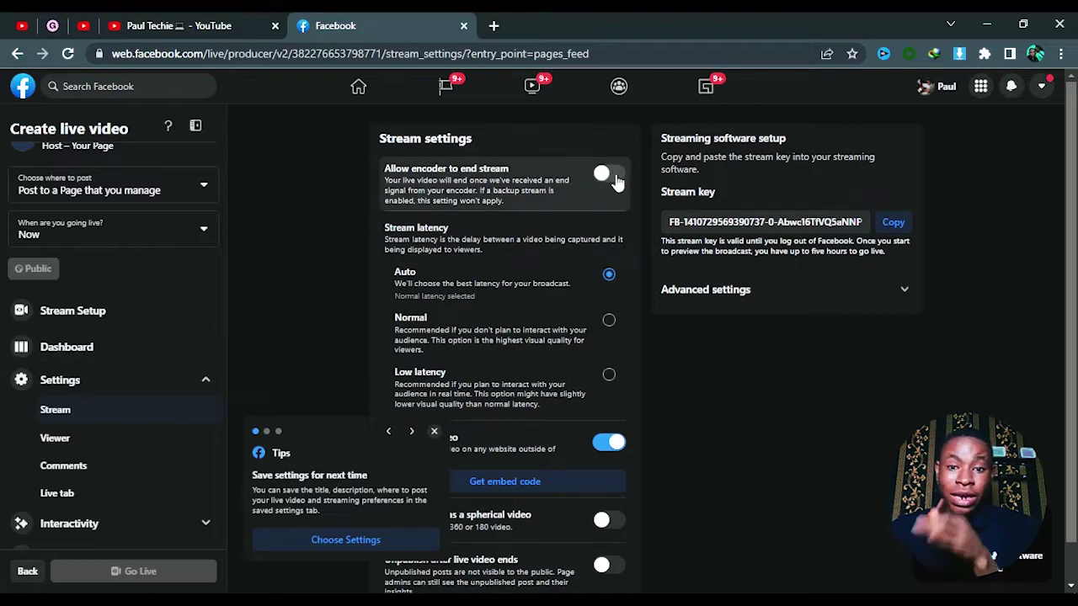
# Step: Return to Stream Setup, copy the stream key again, and minimize Chrome
pyautogui.click(202, 381)
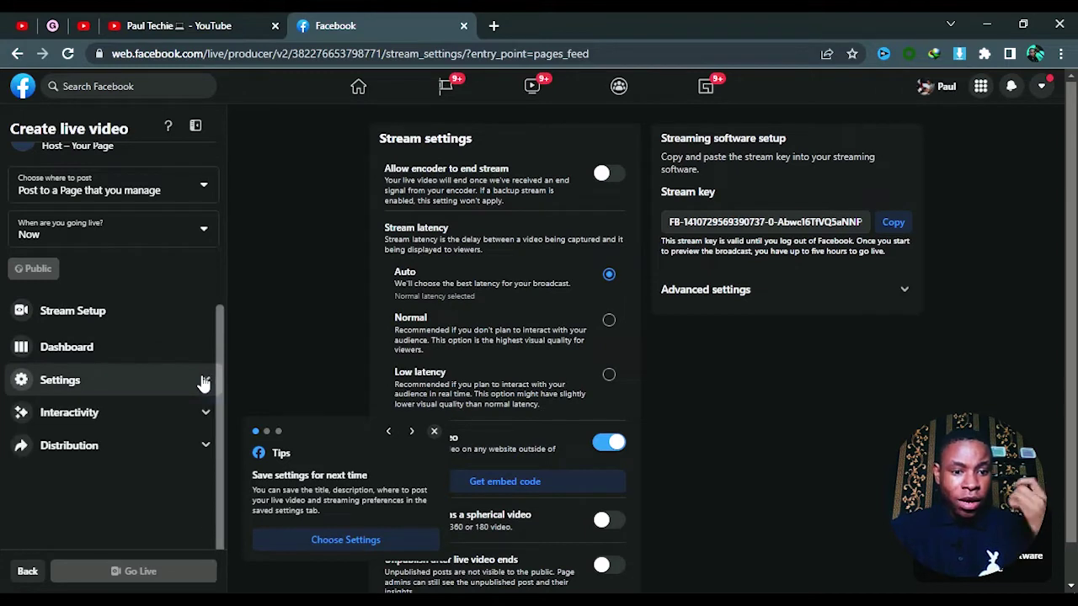
pyautogui.click(120, 316)
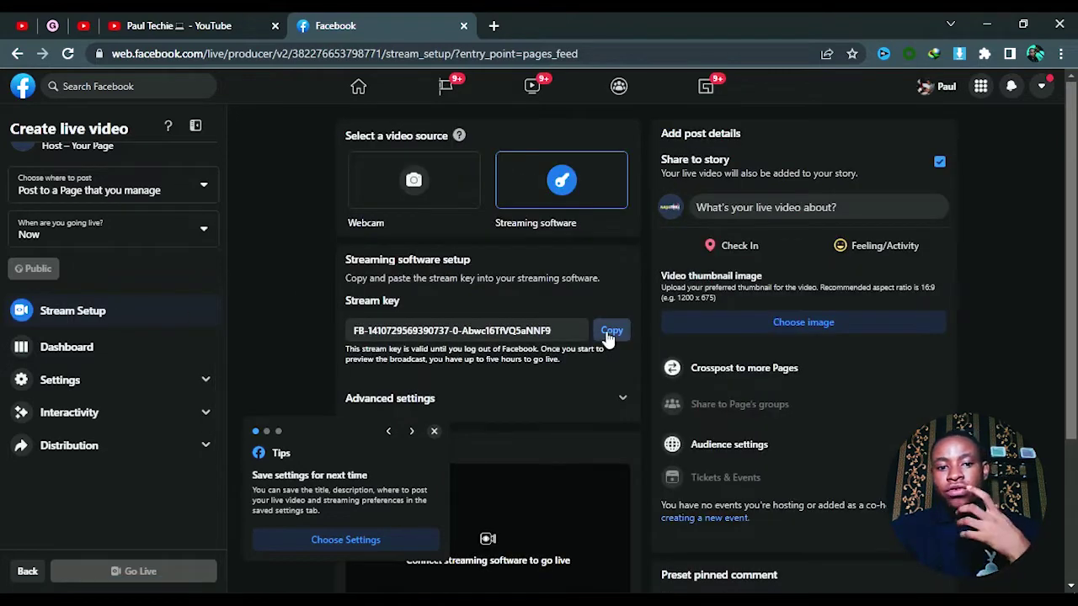
pyautogui.click(611, 332)
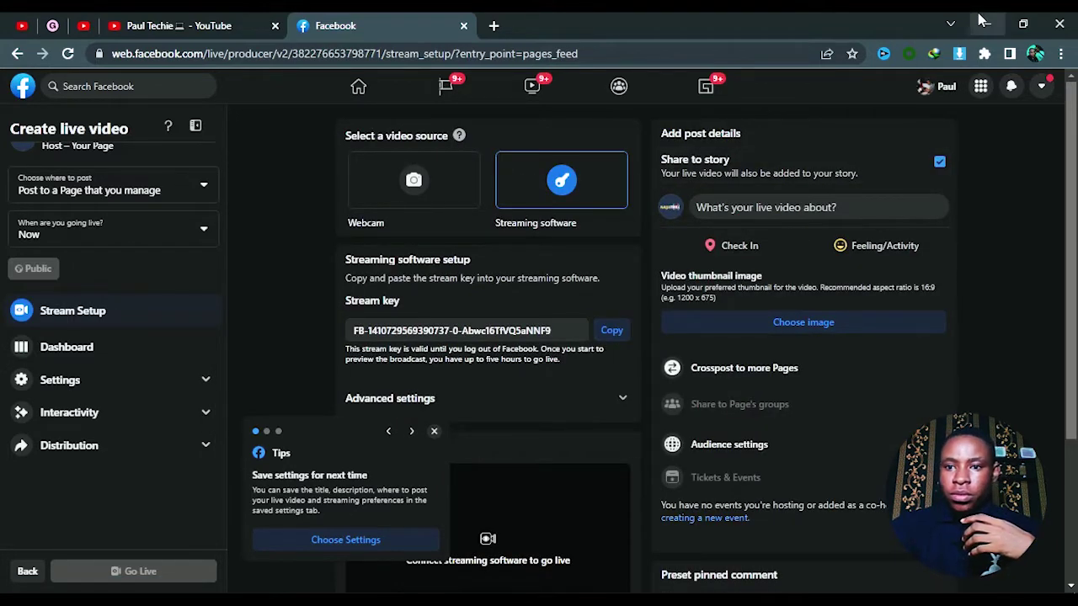
pyautogui.click(984, 25)
# Step: Paste the Facebook stream key, leave ID and Password empty, and save the channel
pyautogui.click(476, 216)
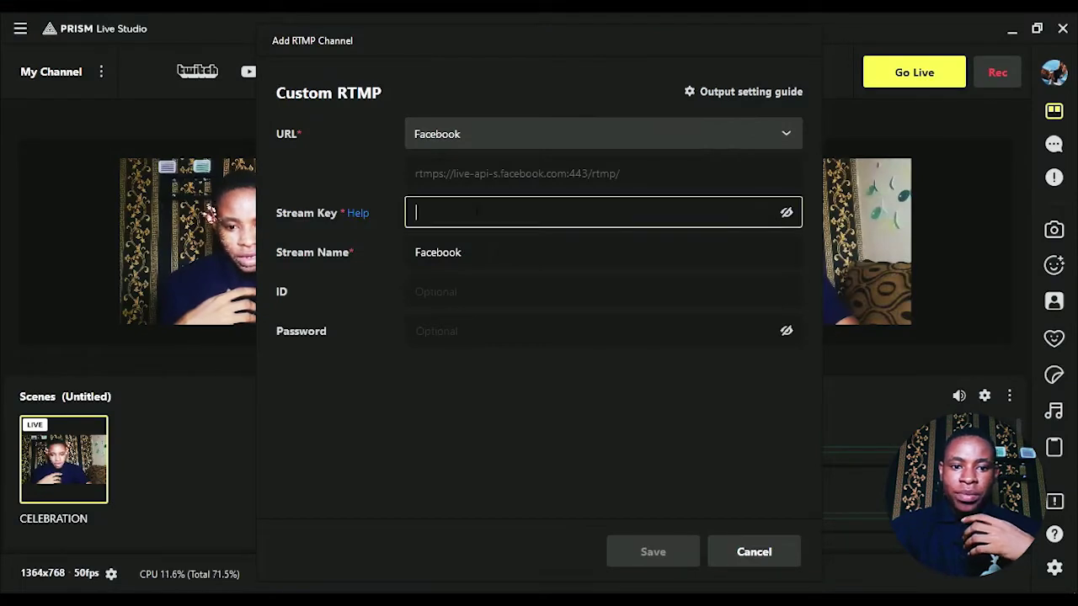
pyautogui.rightClick(477, 217)
pyautogui.click(499, 363)
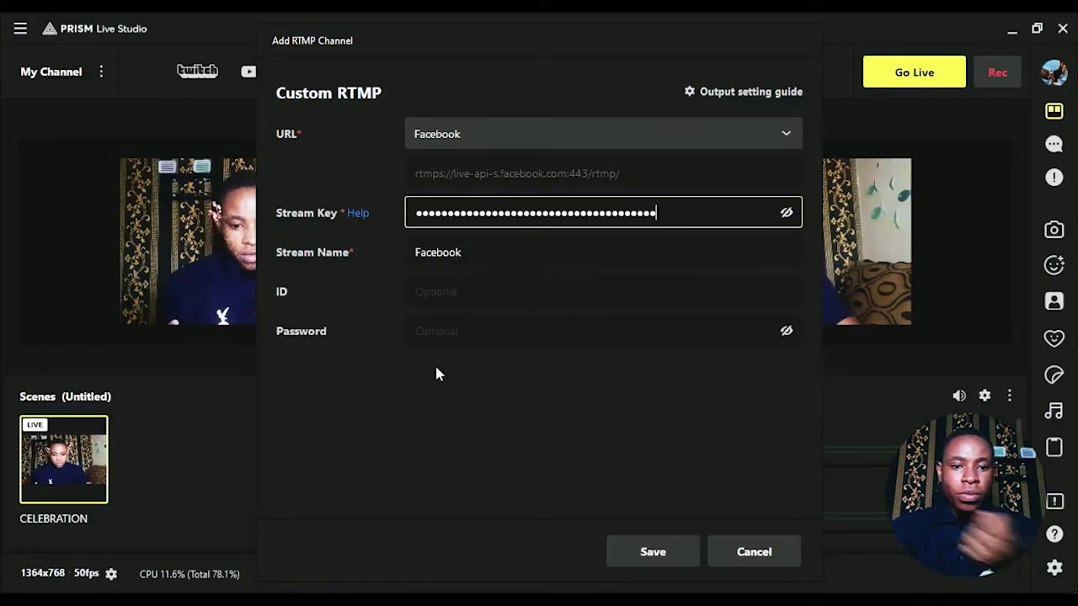
pyautogui.click(444, 291)
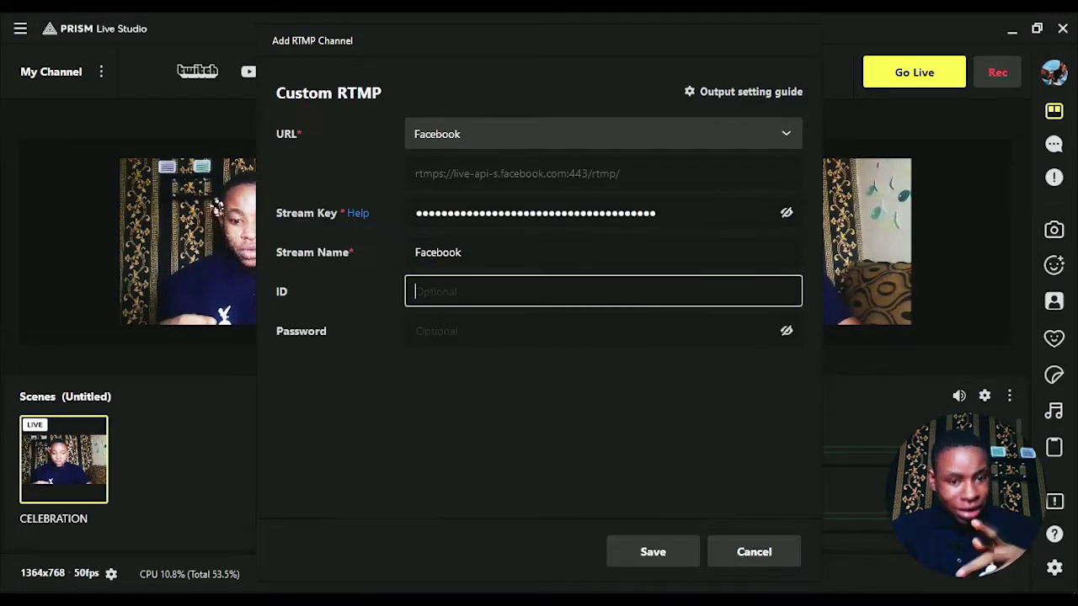
pyautogui.press('Tab')
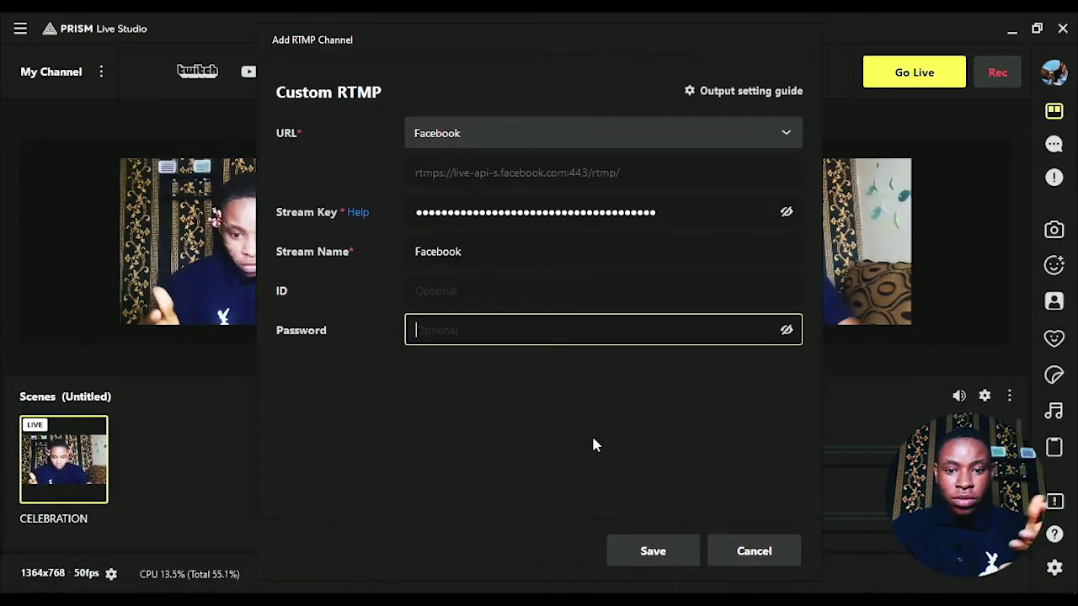
pyautogui.click(674, 546)
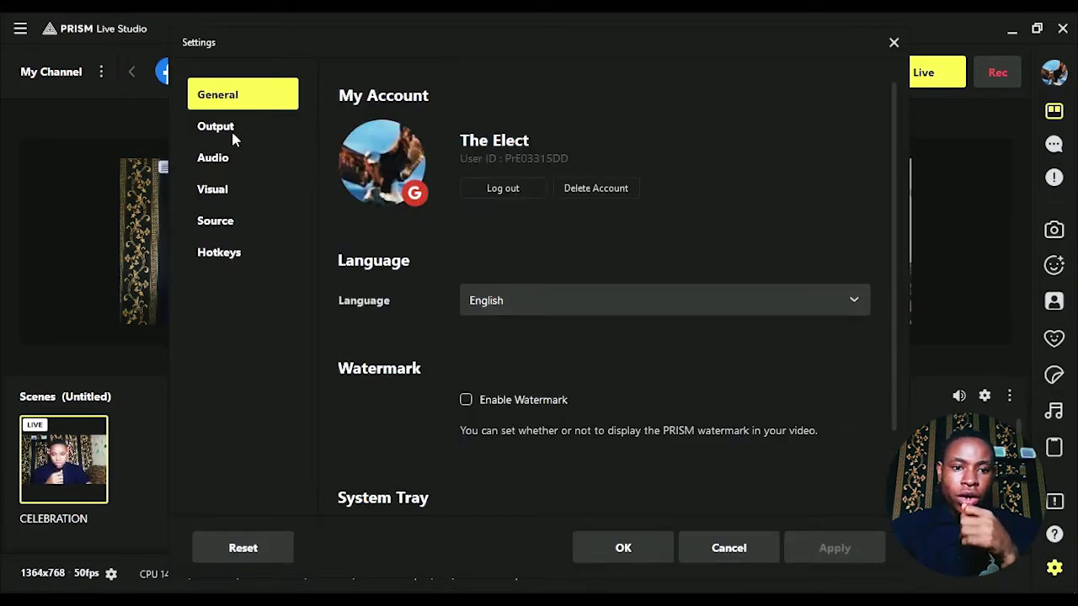
pyautogui.click(232, 137)
pyautogui.scroll(-3, 473, 285)
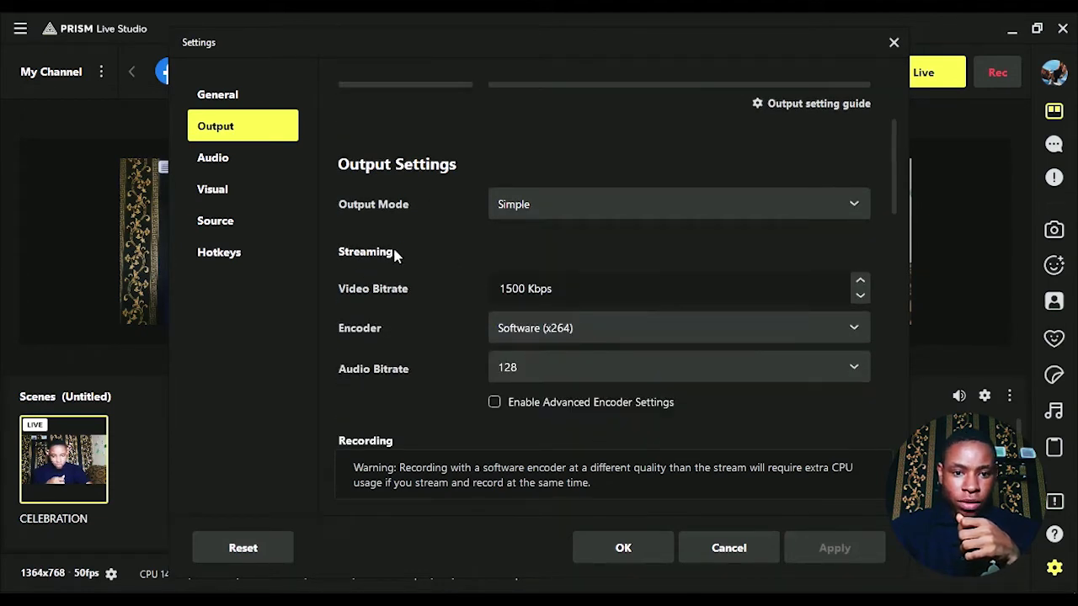
pyautogui.scroll(-1, 403, 263)
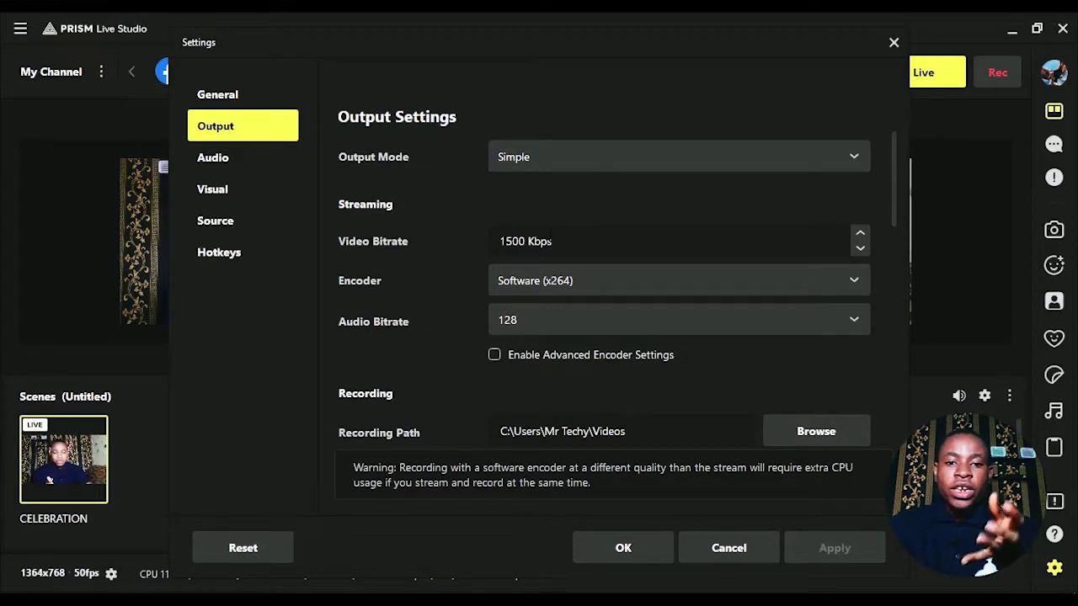
pyautogui.click(672, 280)
pyautogui.click(478, 238)
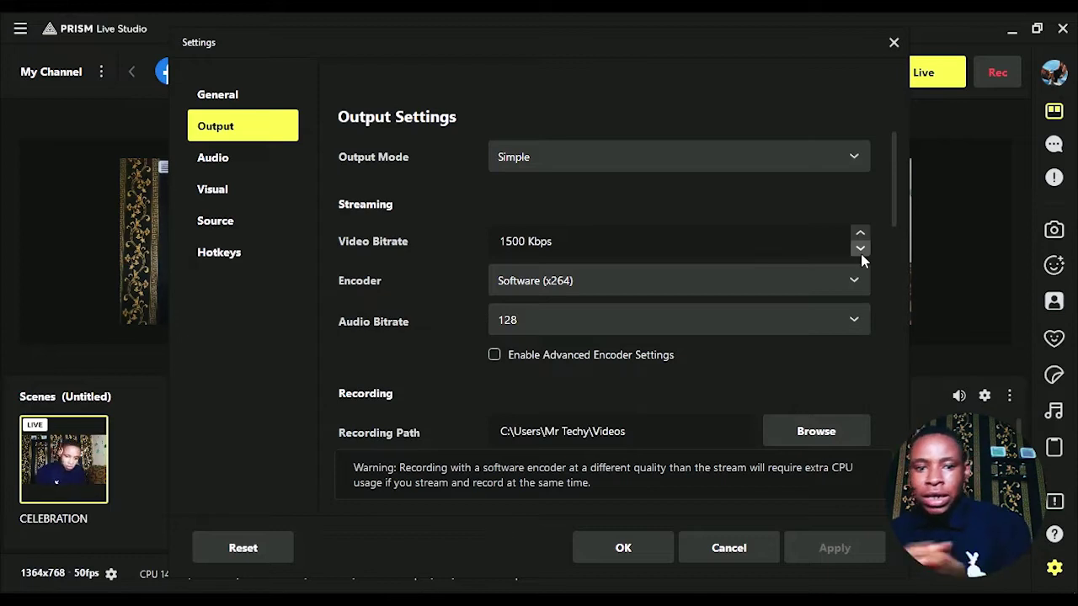
pyautogui.click(527, 323)
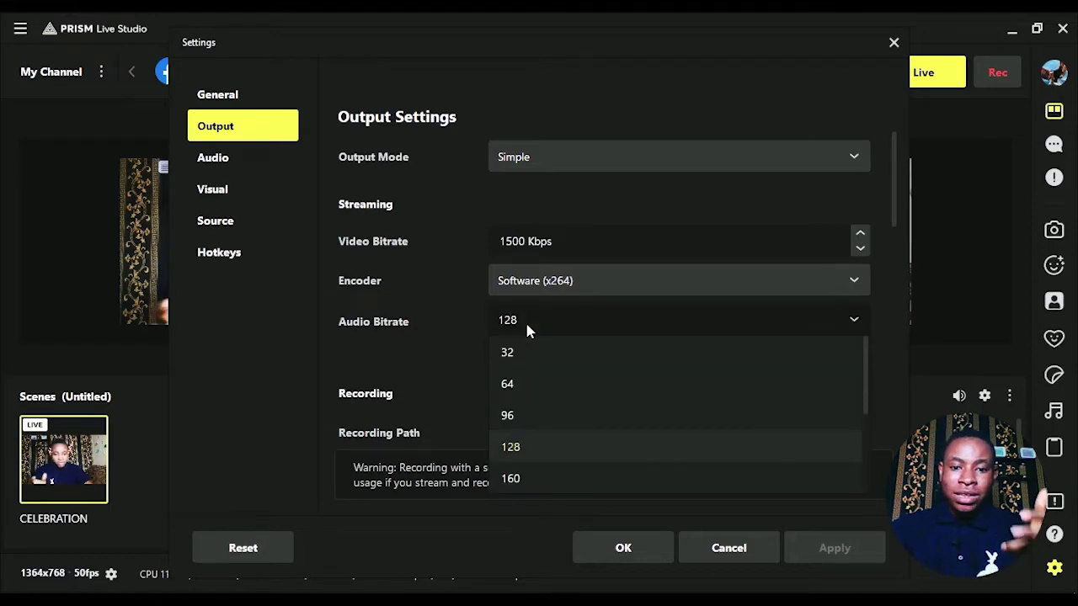
pyautogui.click(444, 268)
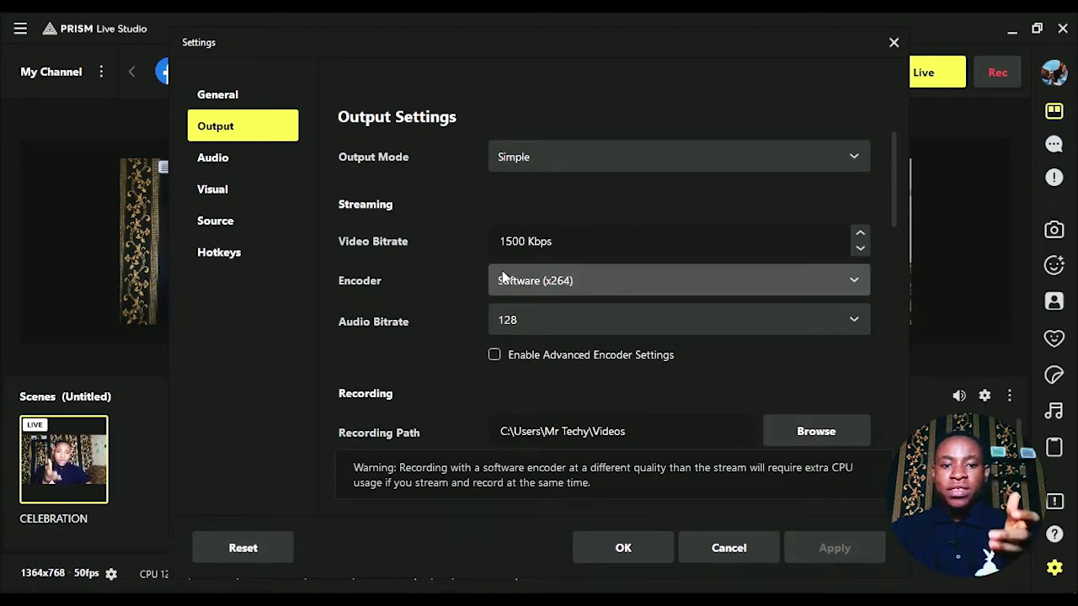
pyautogui.click(535, 281)
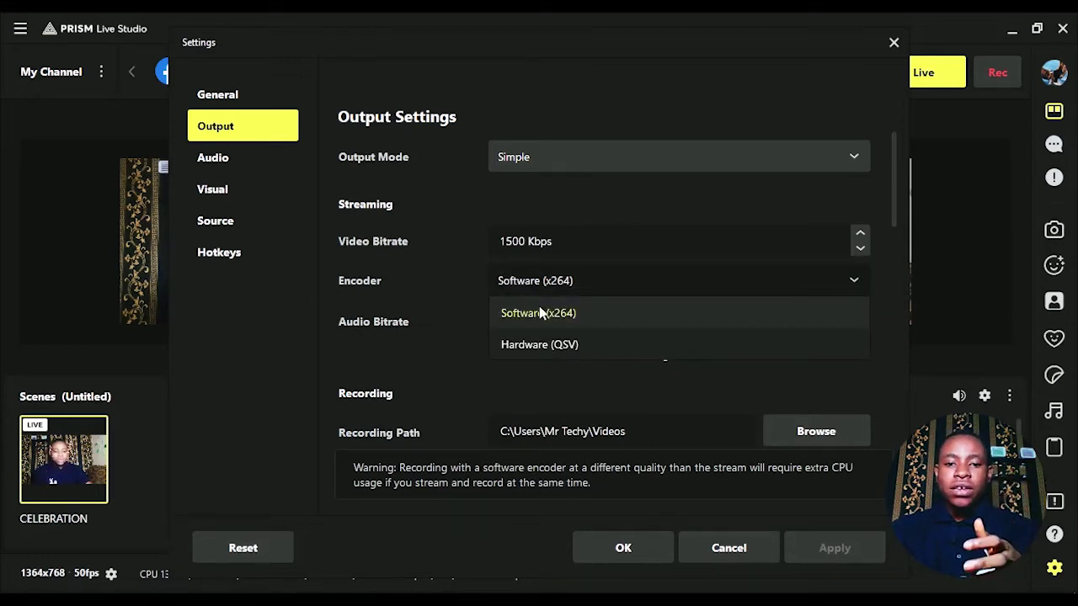
pyautogui.click(534, 314)
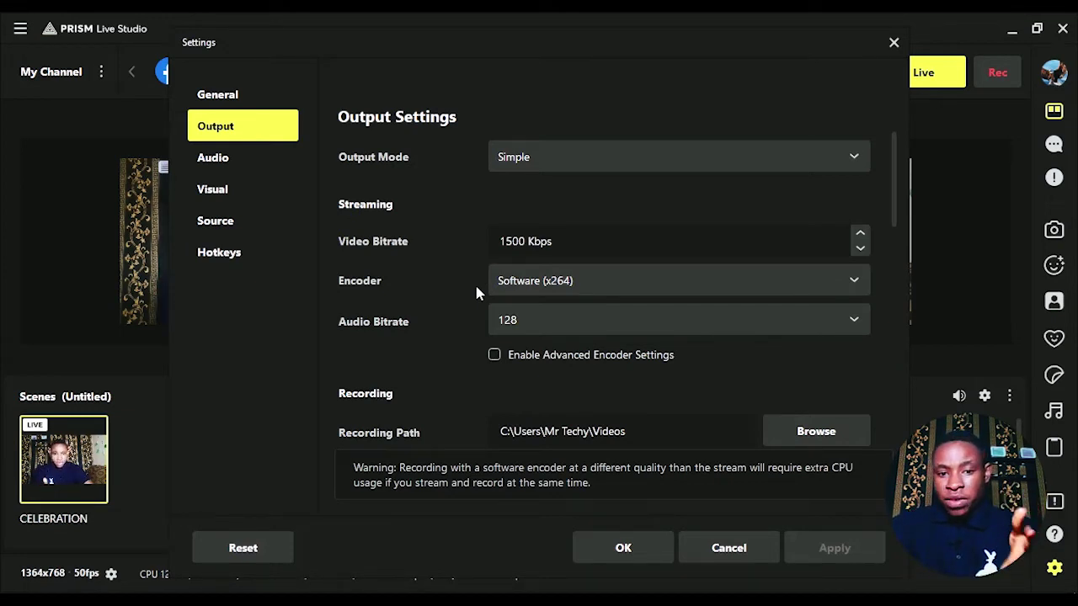
pyautogui.scroll(1, 458, 337)
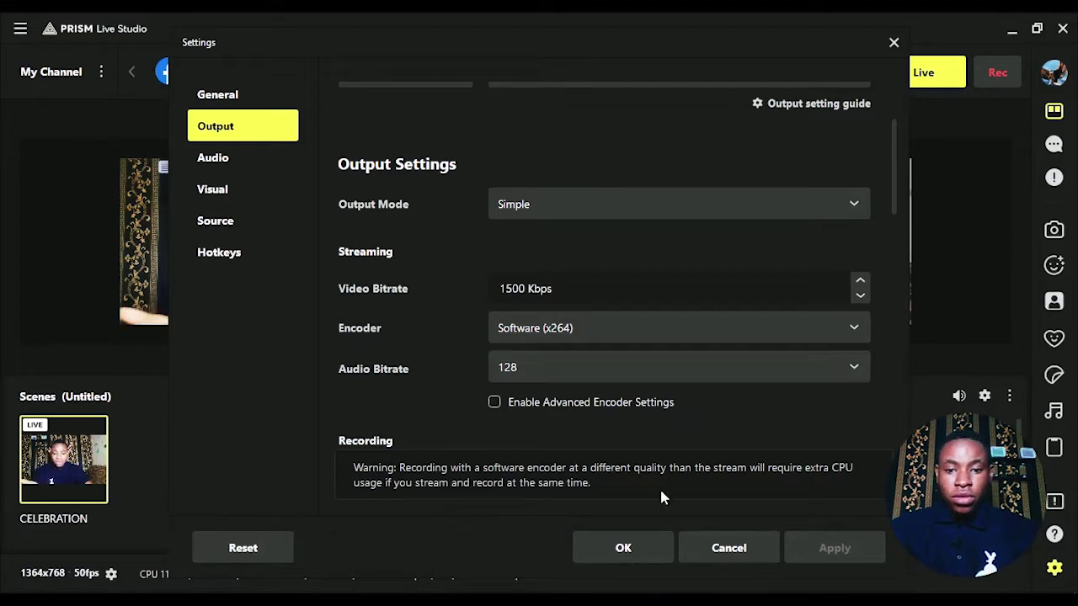
pyautogui.click(623, 548)
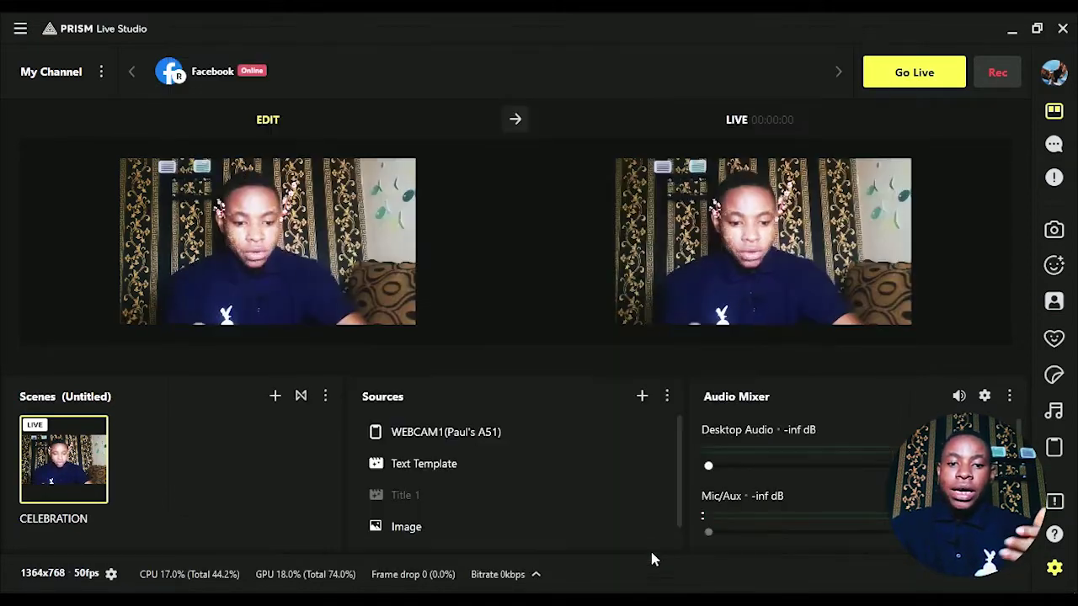